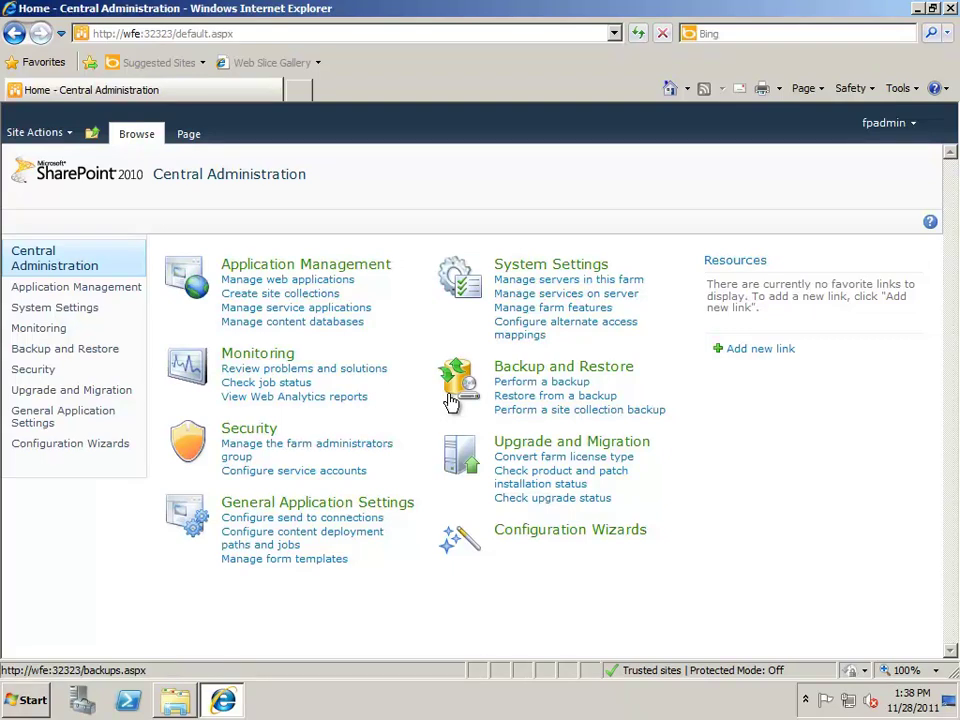
Step: Copy the name of the Fpweb.Shared.PasswordChange.wsp file on the C: drive and minimize the folder window
click(183, 703)
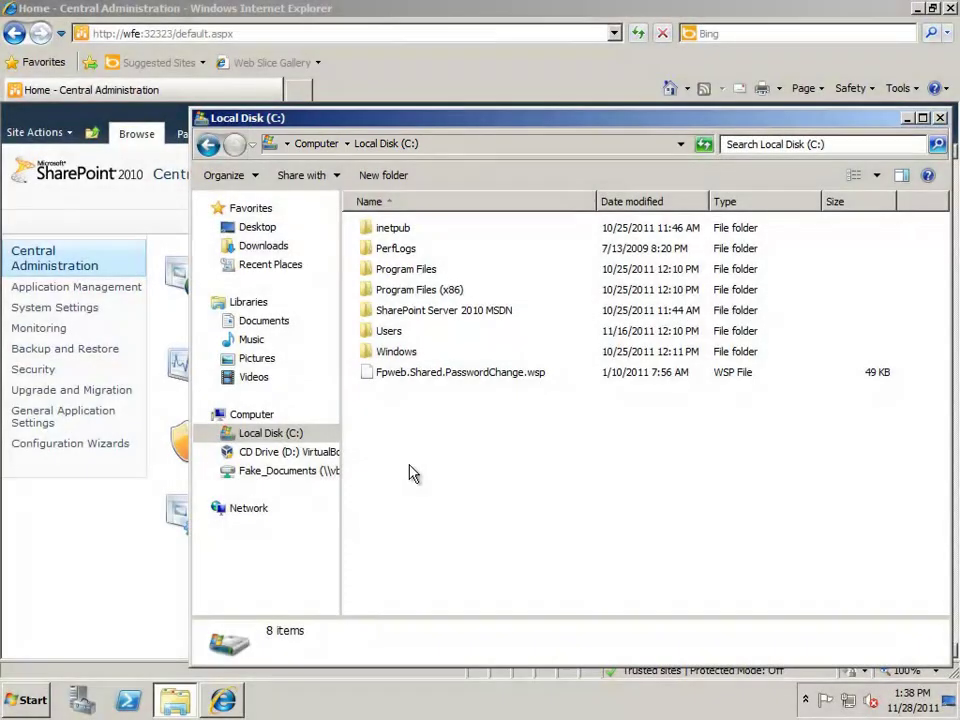
click(472, 386)
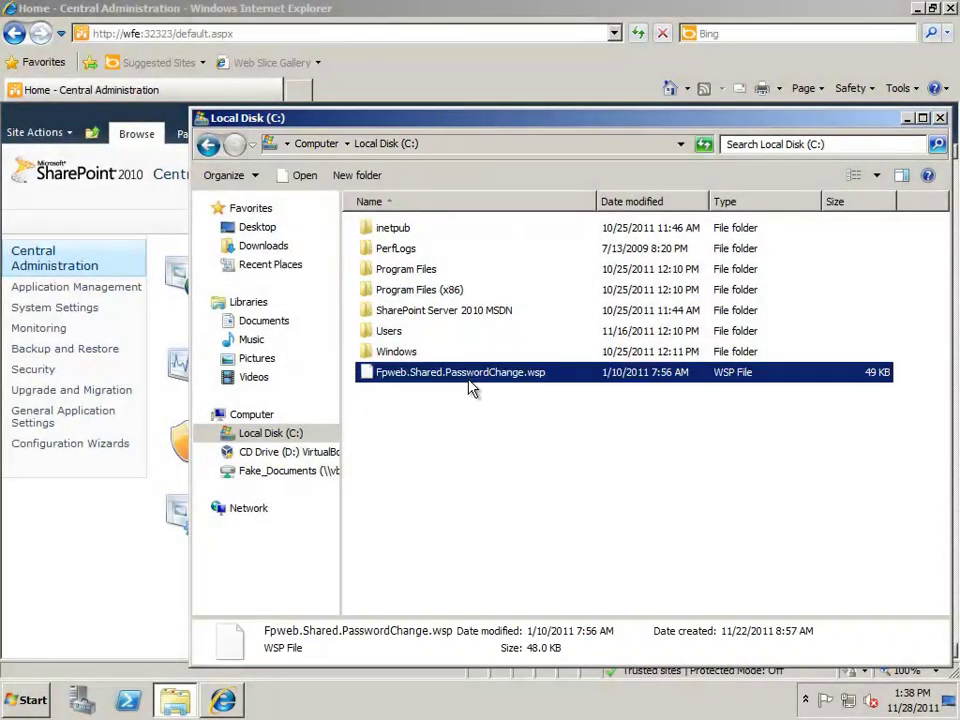
click(470, 380)
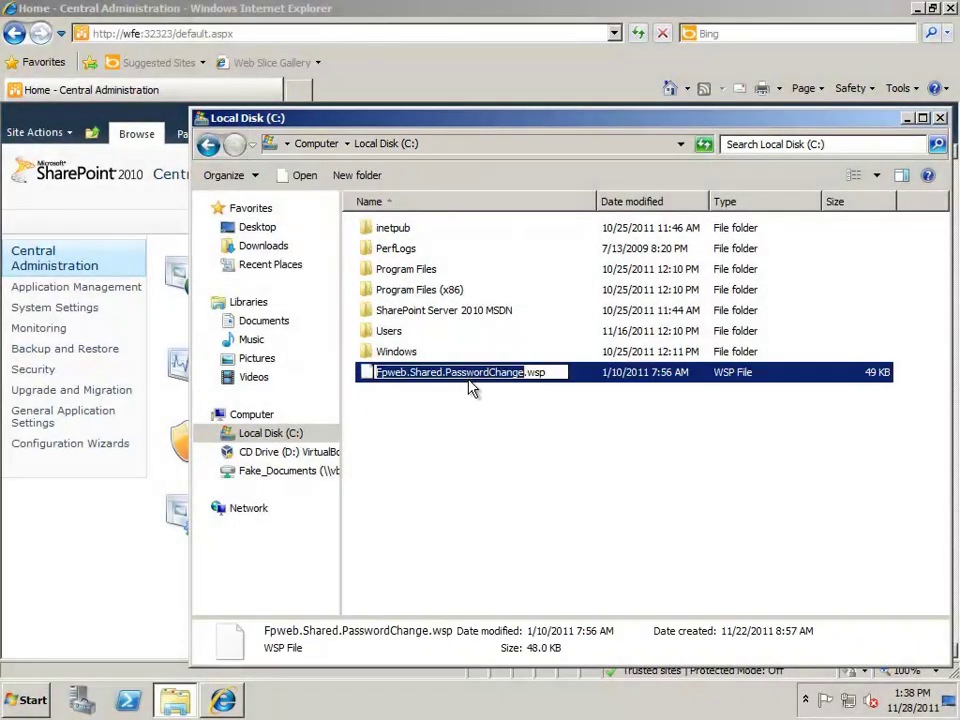
click(501, 452)
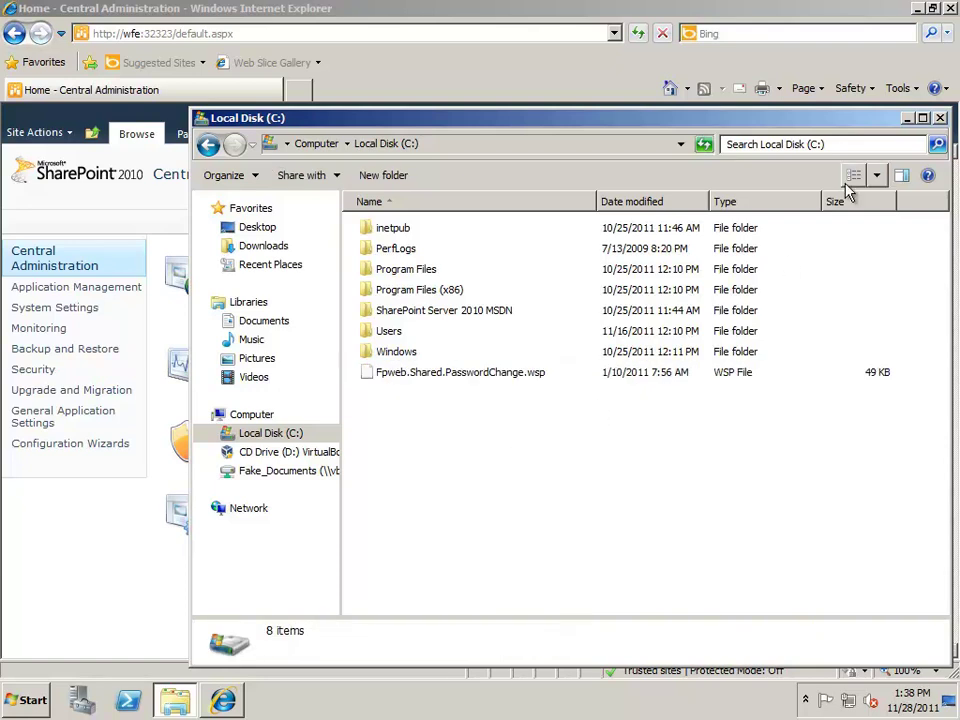
click(907, 119)
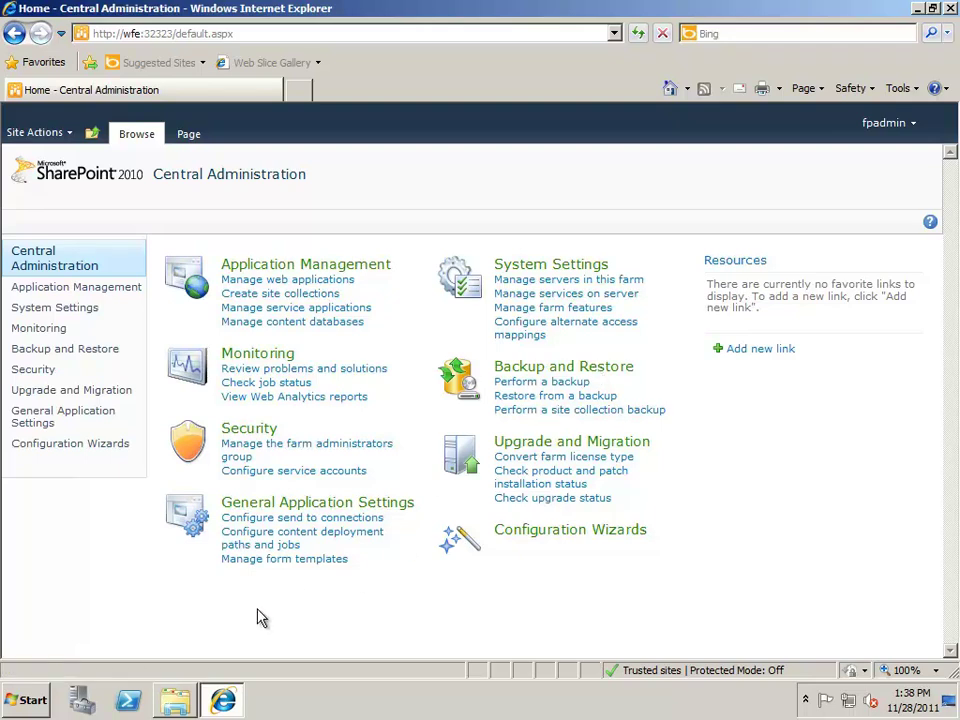
Step: Launch the SharePoint 2010 Management Shell from the Microsoft SharePoint 2010 Products programs
click(44, 700)
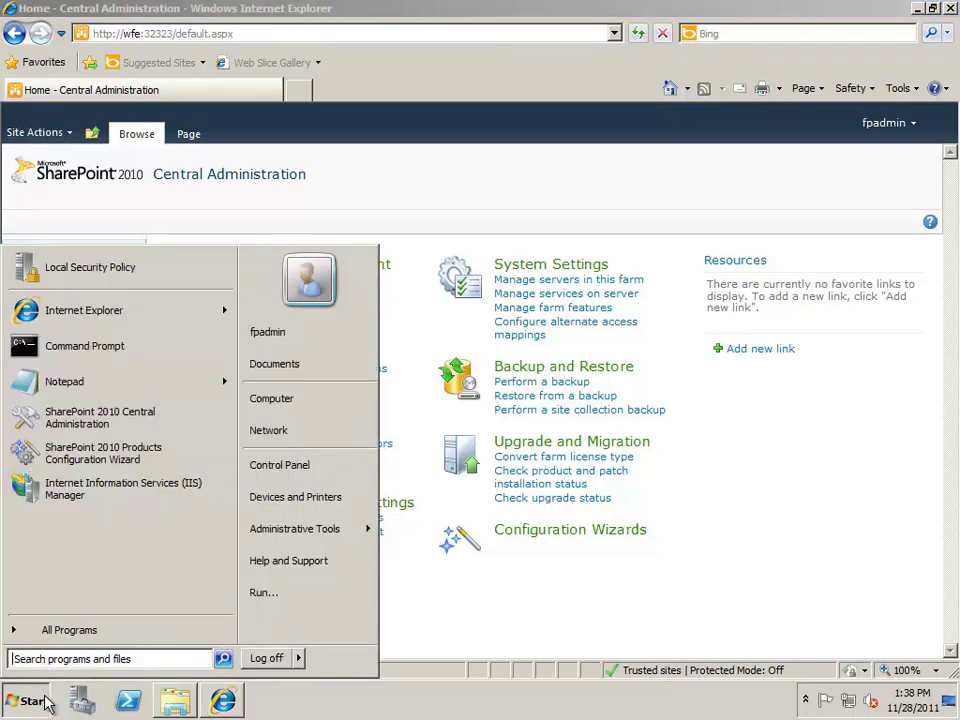
click(70, 632)
click(95, 356)
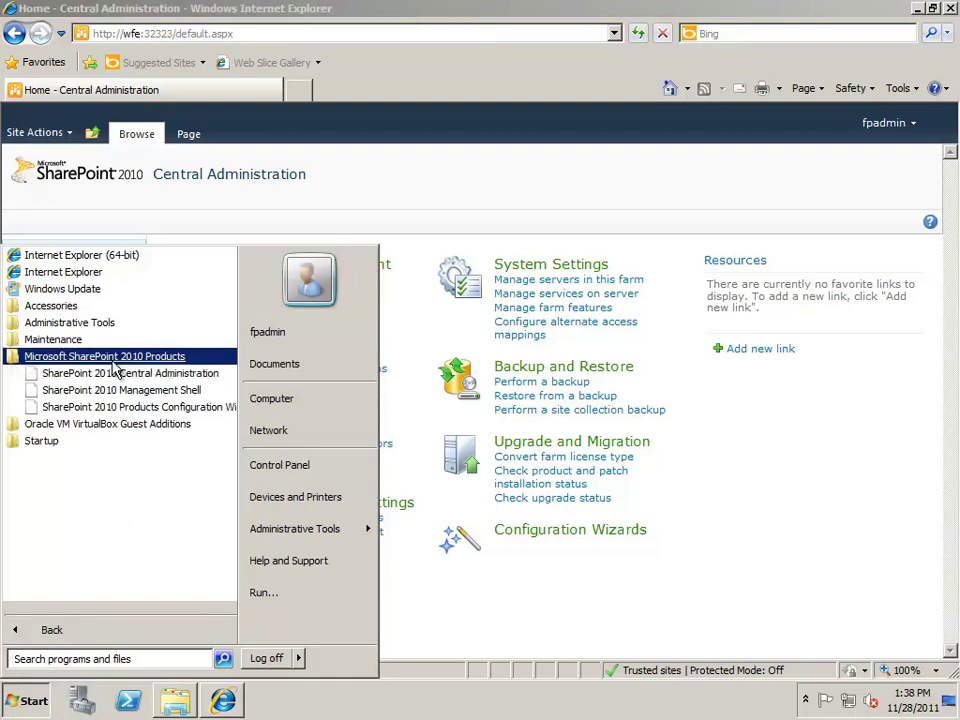
click(116, 391)
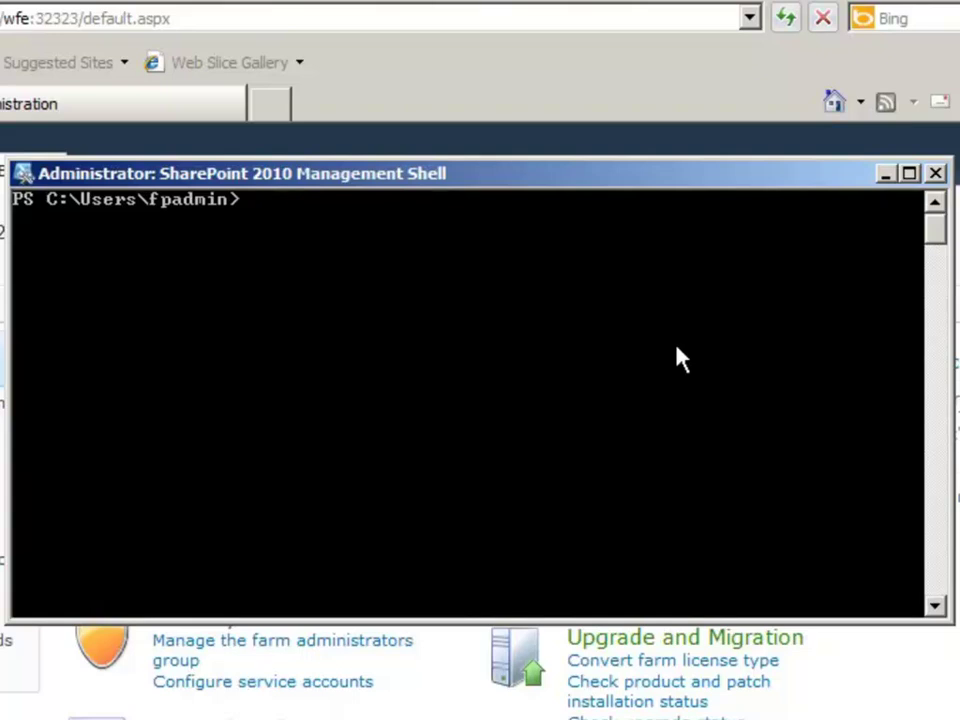
Step: Run Add-SPSolution -LiteralPath c:\Fpweb.Shared.PasswordChange.wsp in the shell, then minimize the shell window
text(Add-SPS)
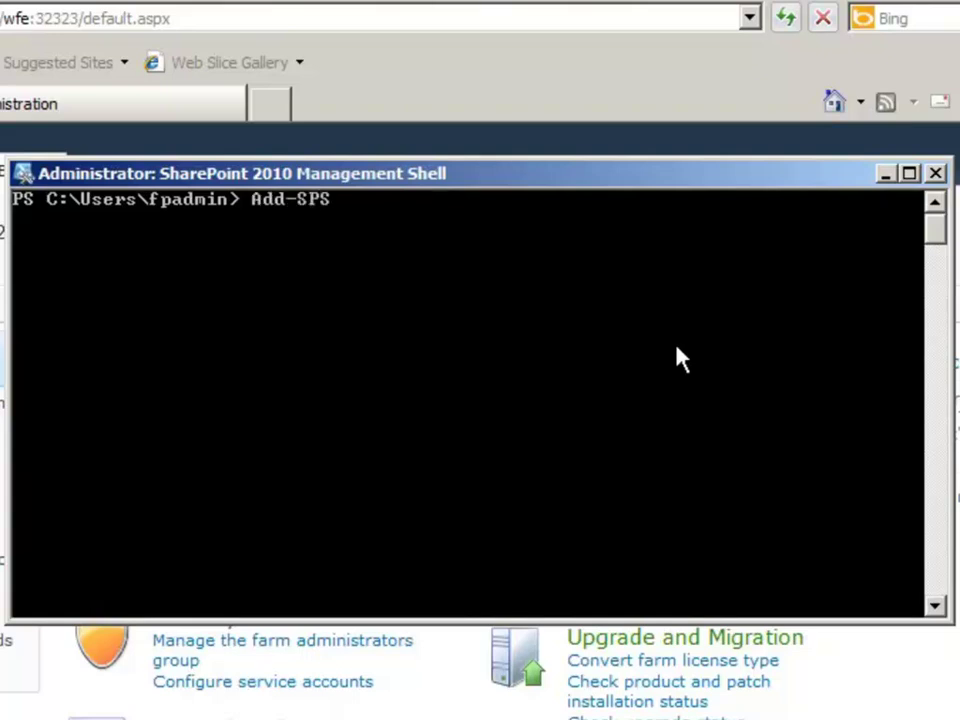
text(olution -Lite)
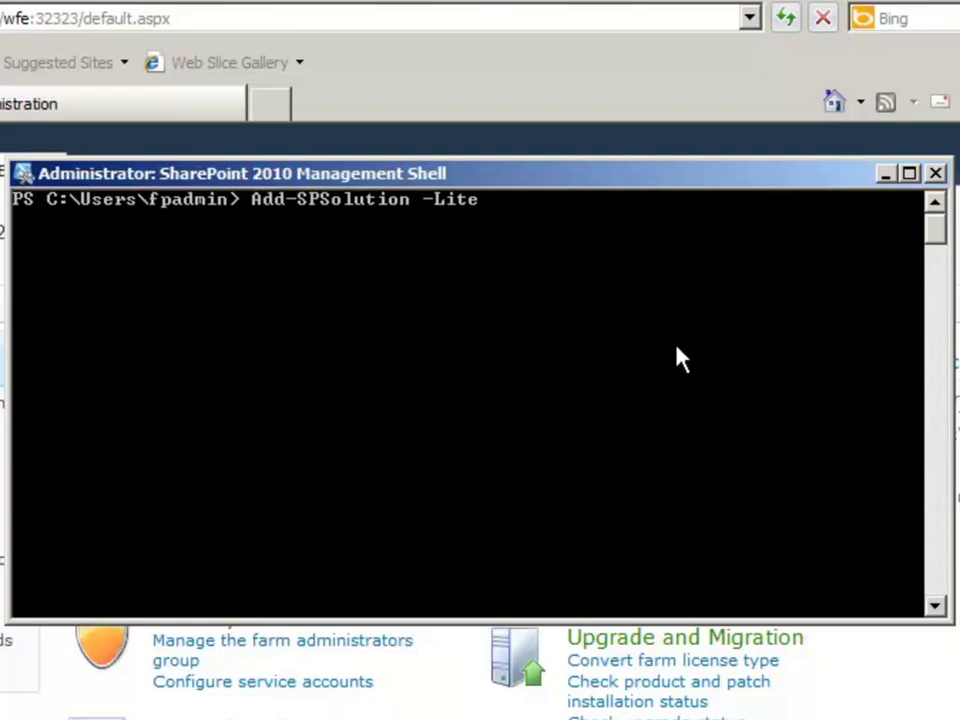
text(ralPath )
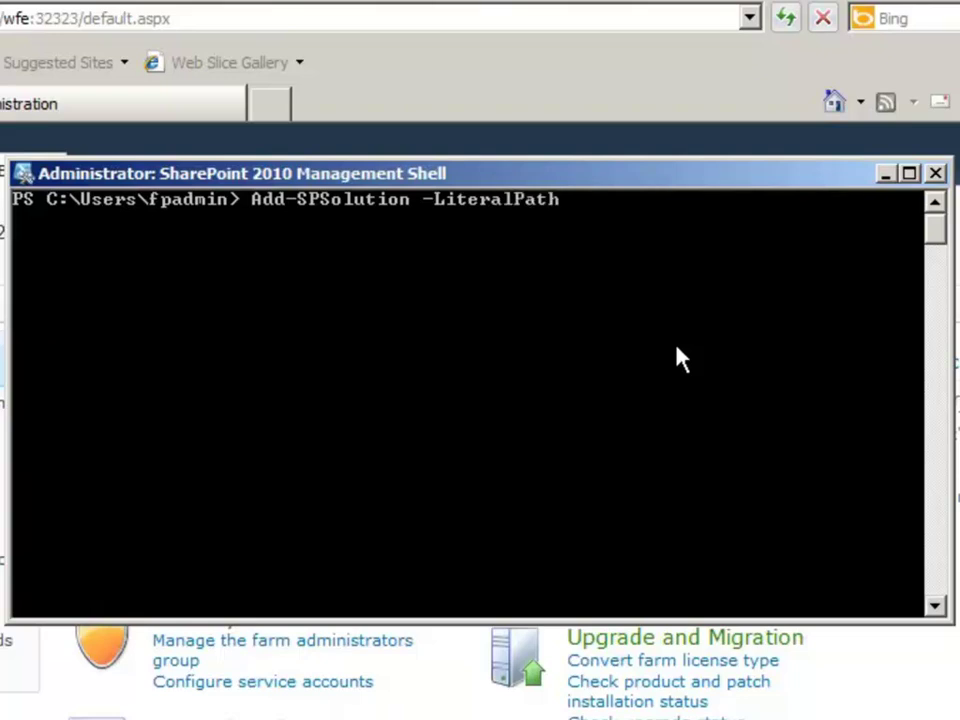
text(c:\)
right_click(677, 349)
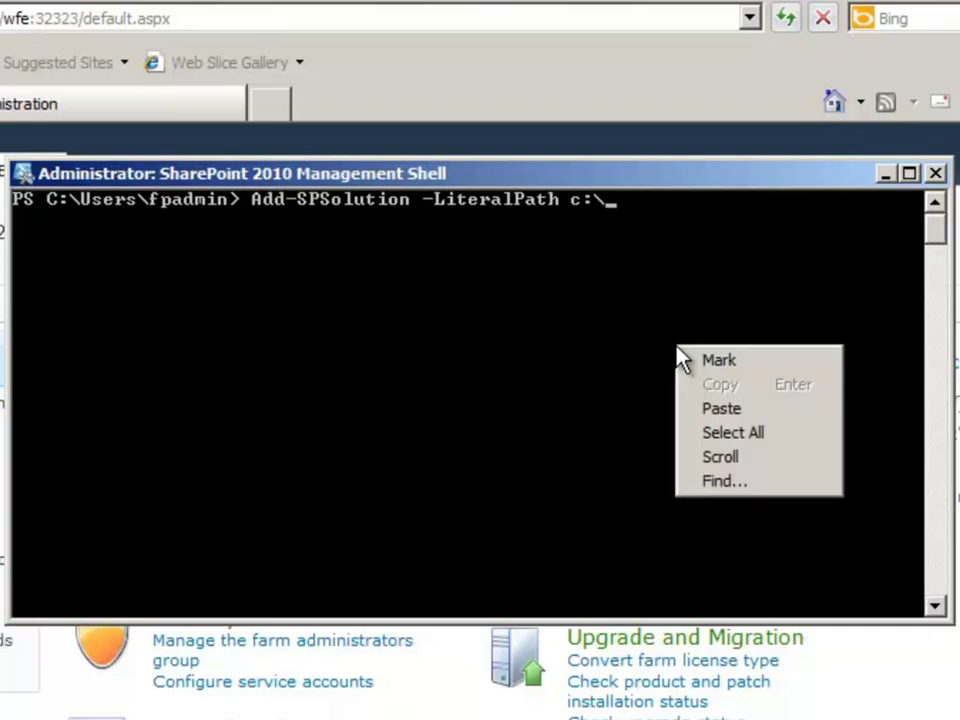
click(722, 407)
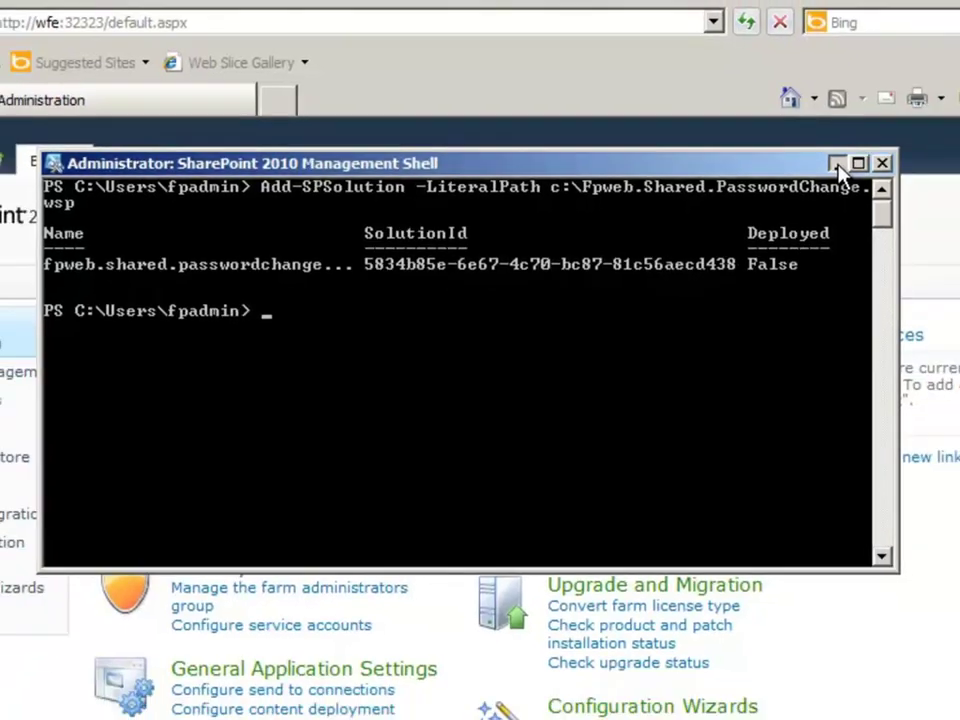
click(885, 174)
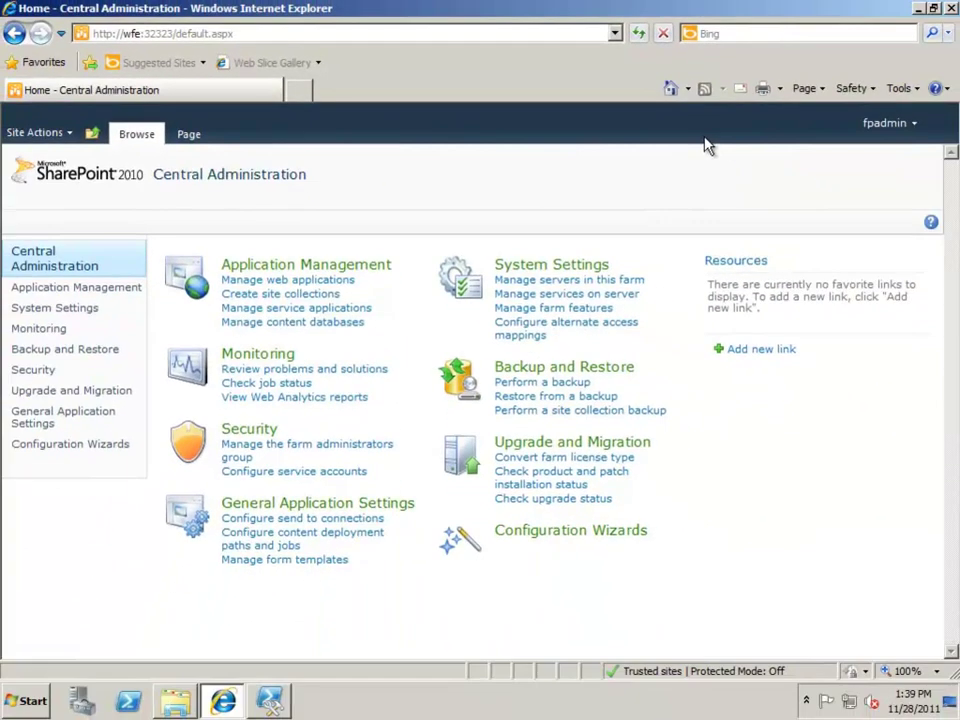
Step: Deploy the farm solution fpweb.shared.passwordchange.wsp with the Now schedule and check its solution properties
click(572, 266)
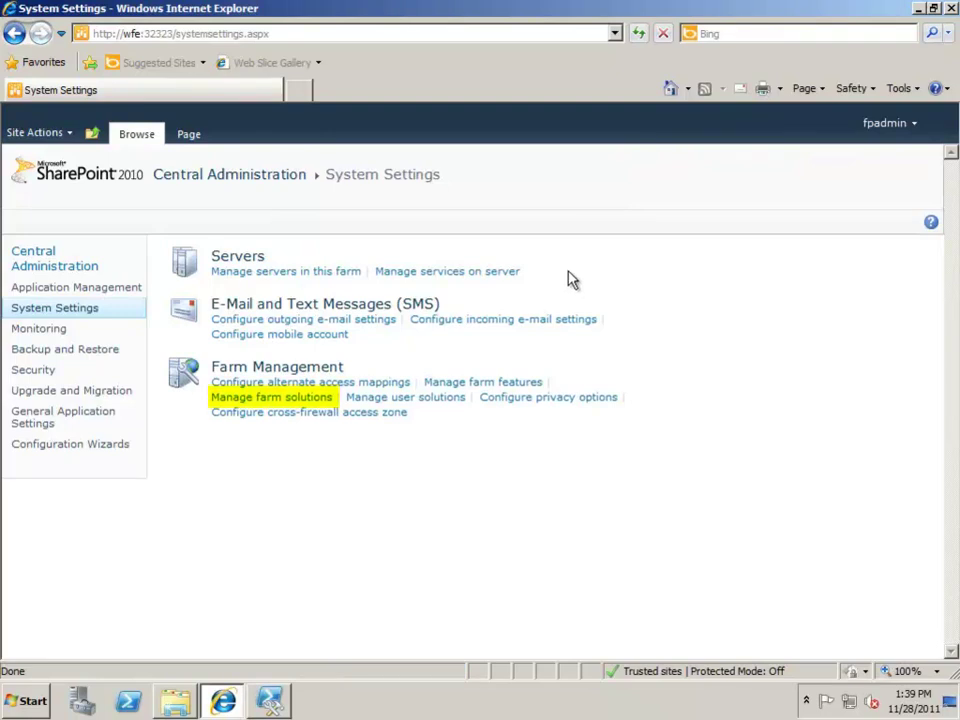
click(312, 400)
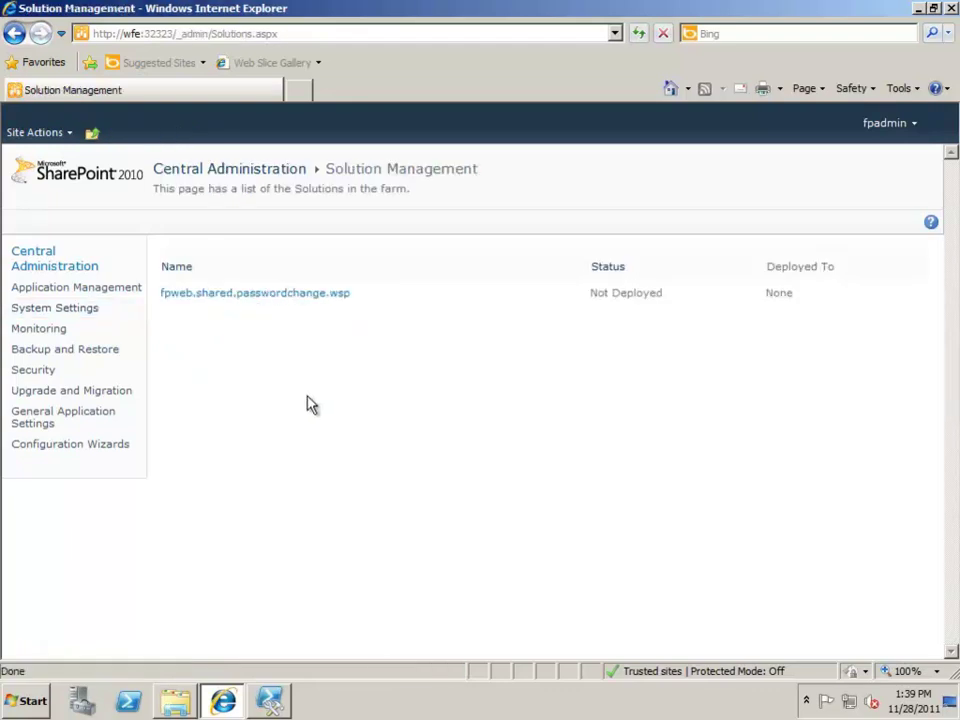
click(308, 296)
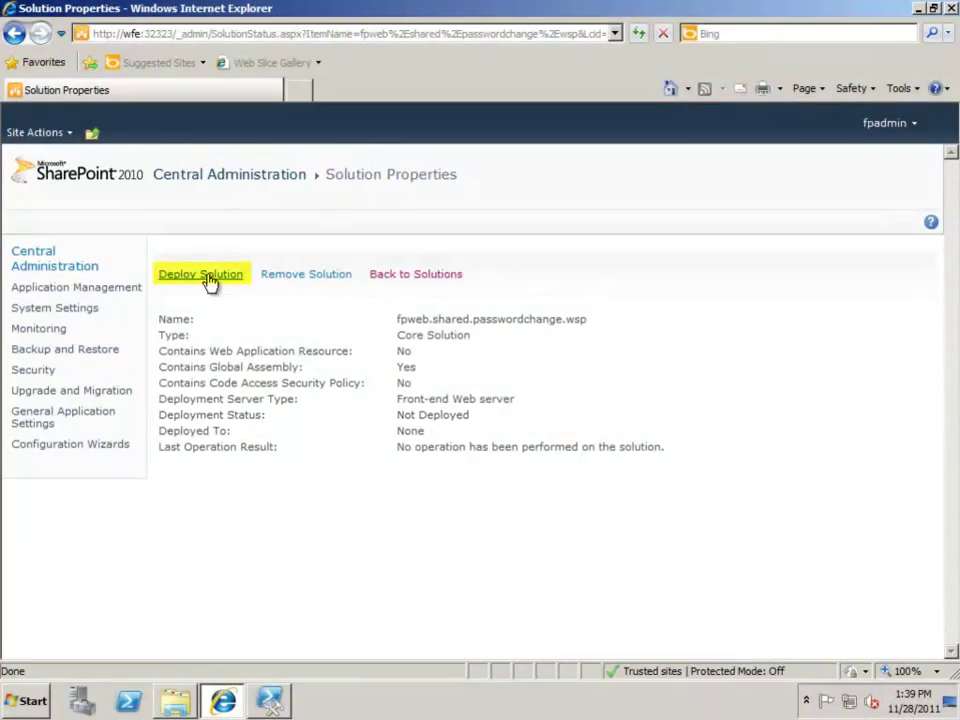
click(207, 277)
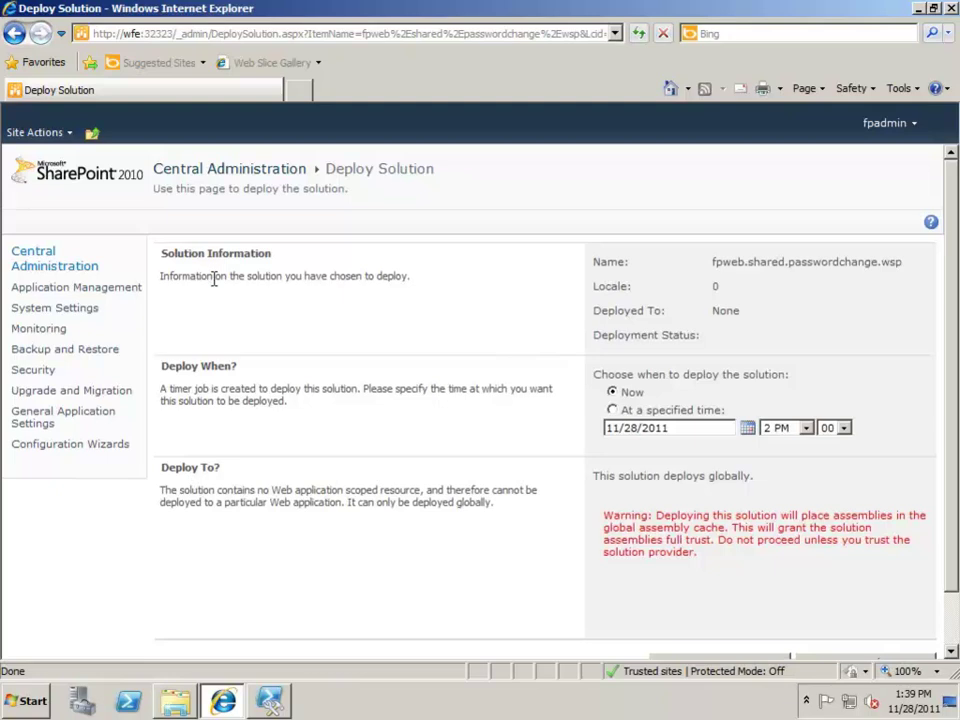
click(952, 620)
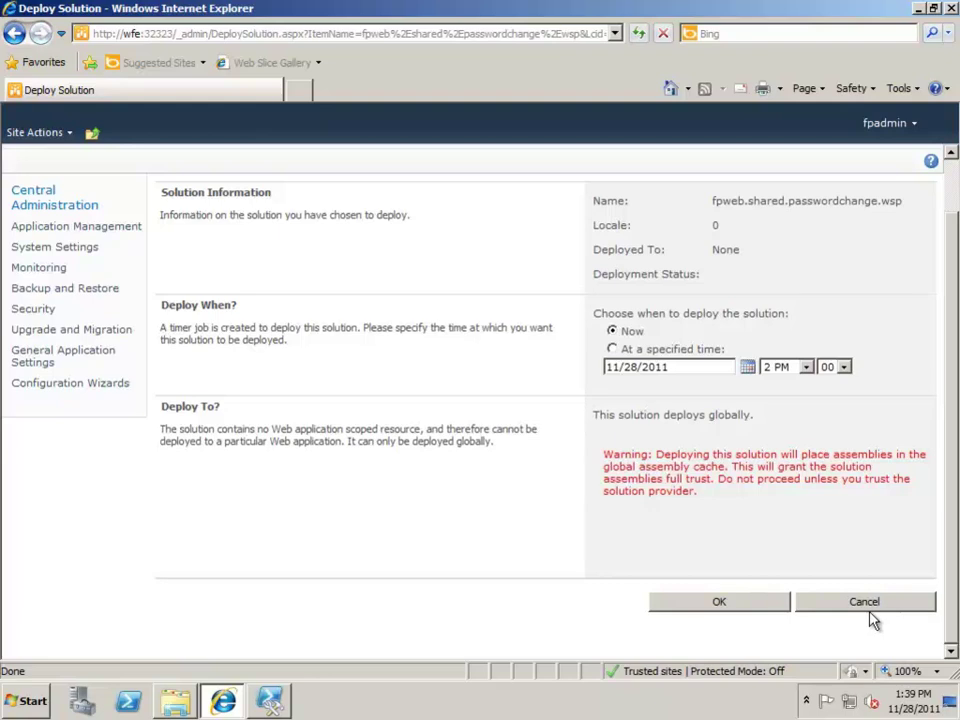
click(759, 613)
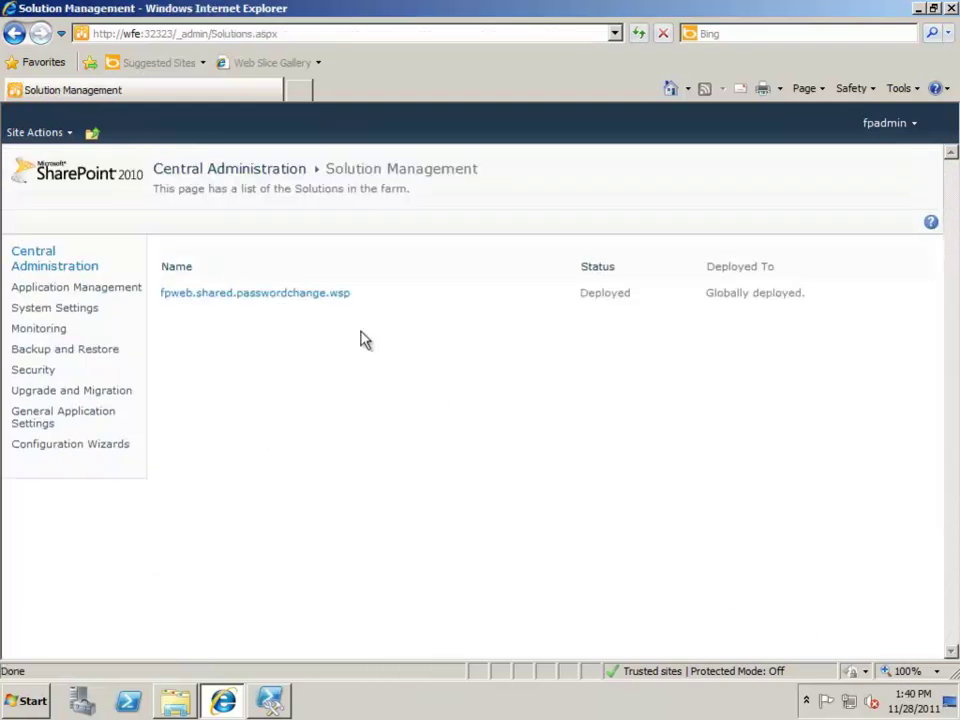
click(311, 294)
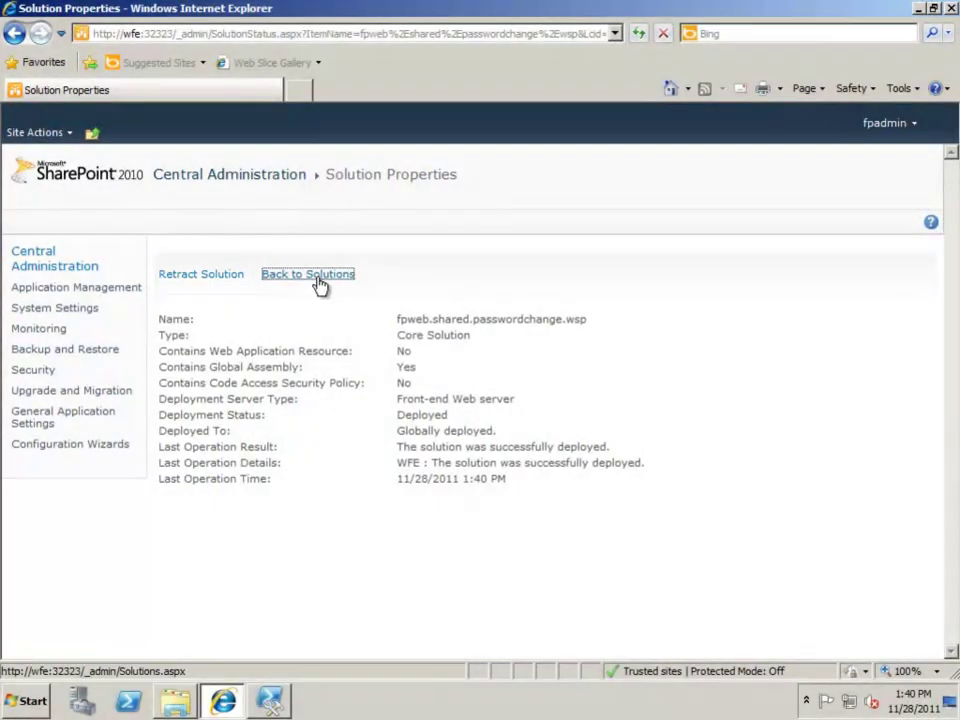
click(314, 277)
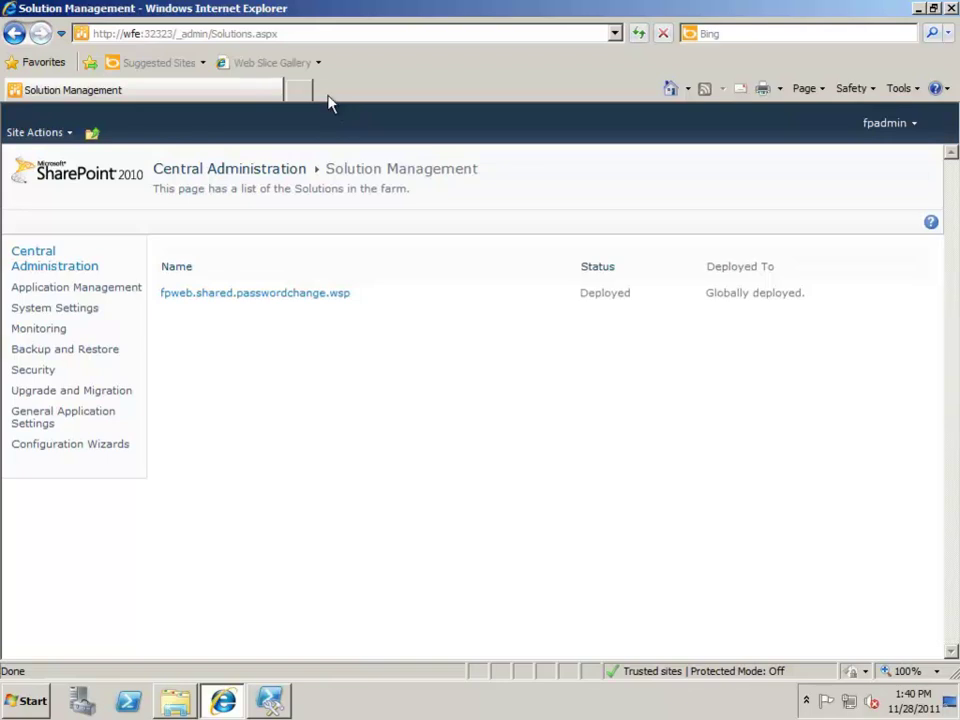
click(302, 91)
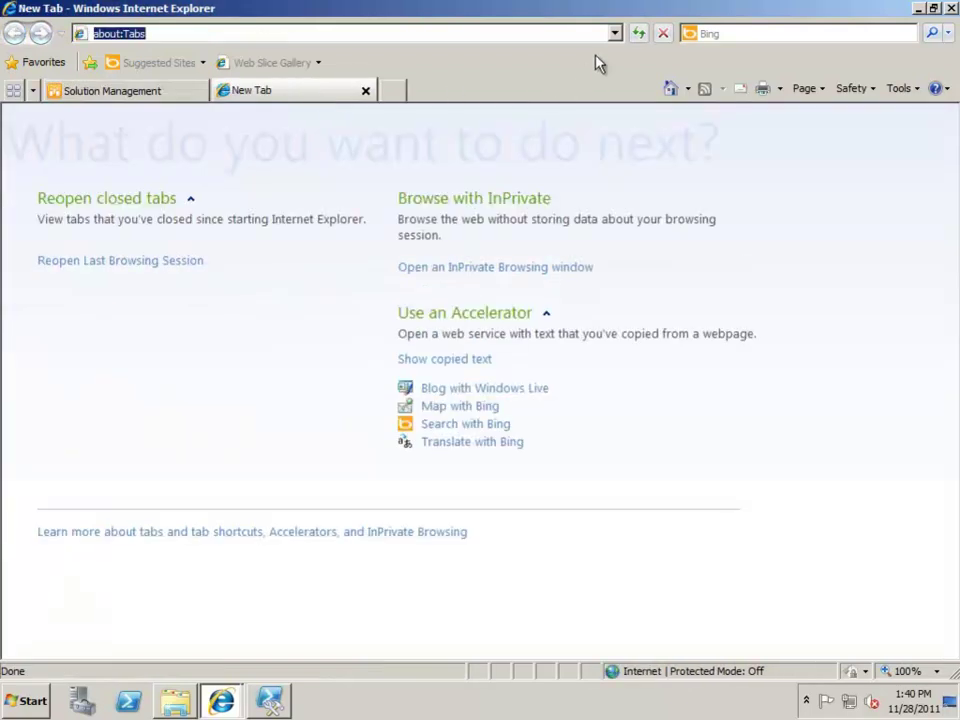
click(616, 35)
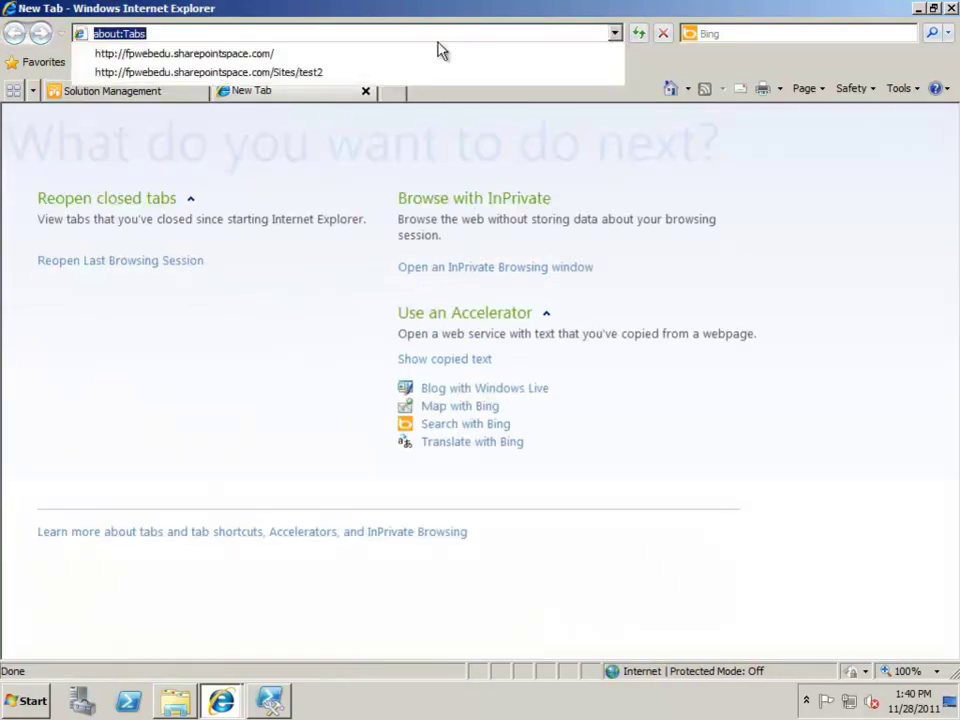
click(270, 55)
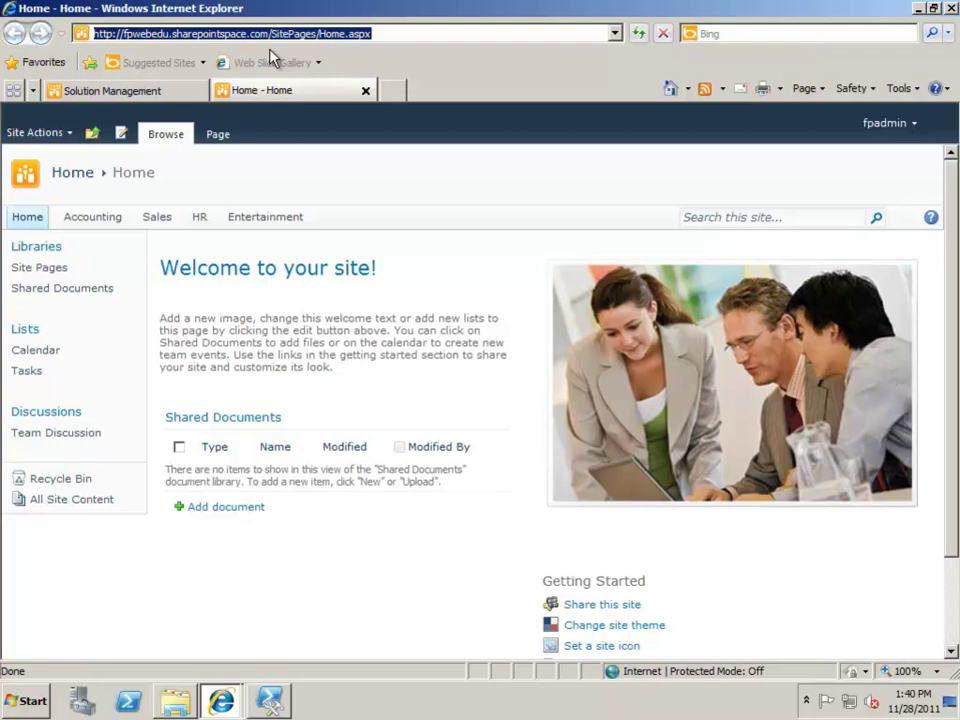
Step: Activate the Fpweb.net Password Change Feature in the site collection features
click(58, 135)
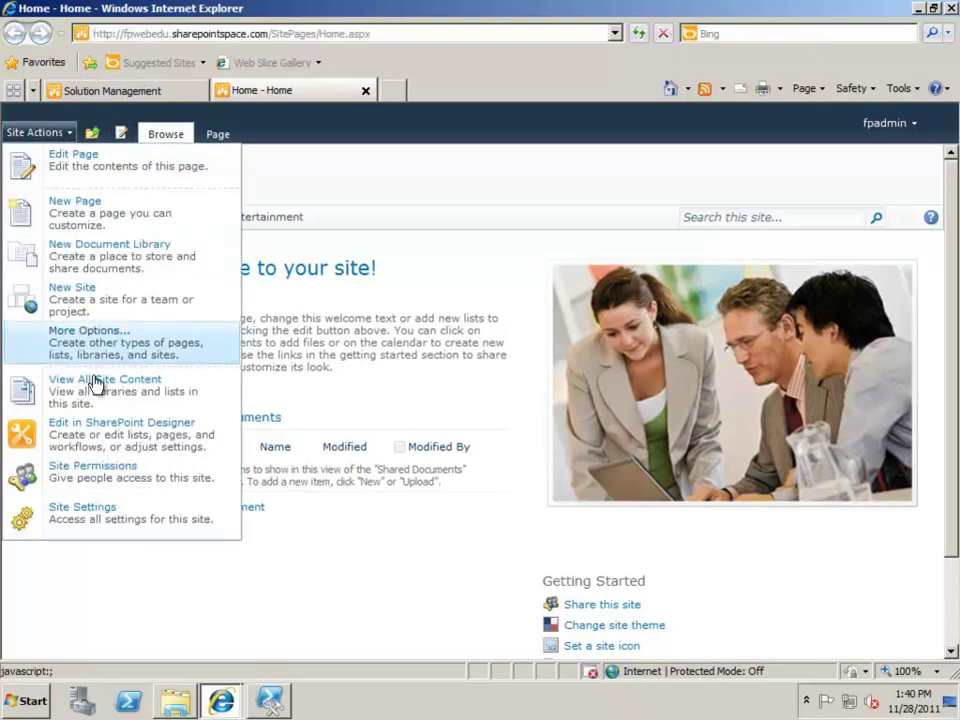
click(60, 511)
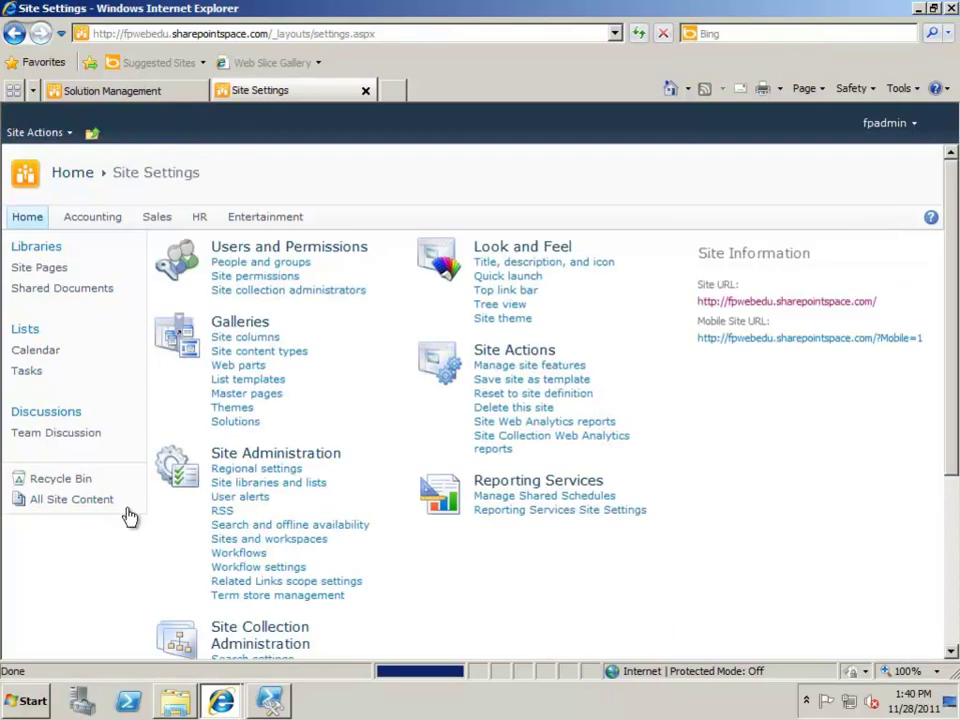
scroll(424, 572, down, 3)
scroll(424, 572, down, 3)
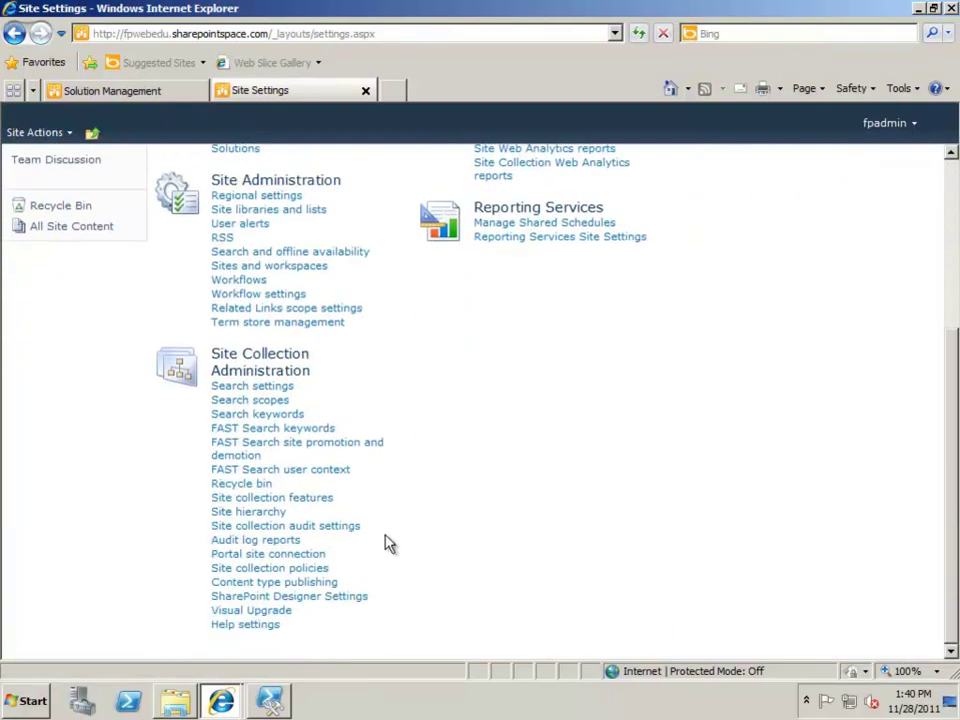
click(311, 501)
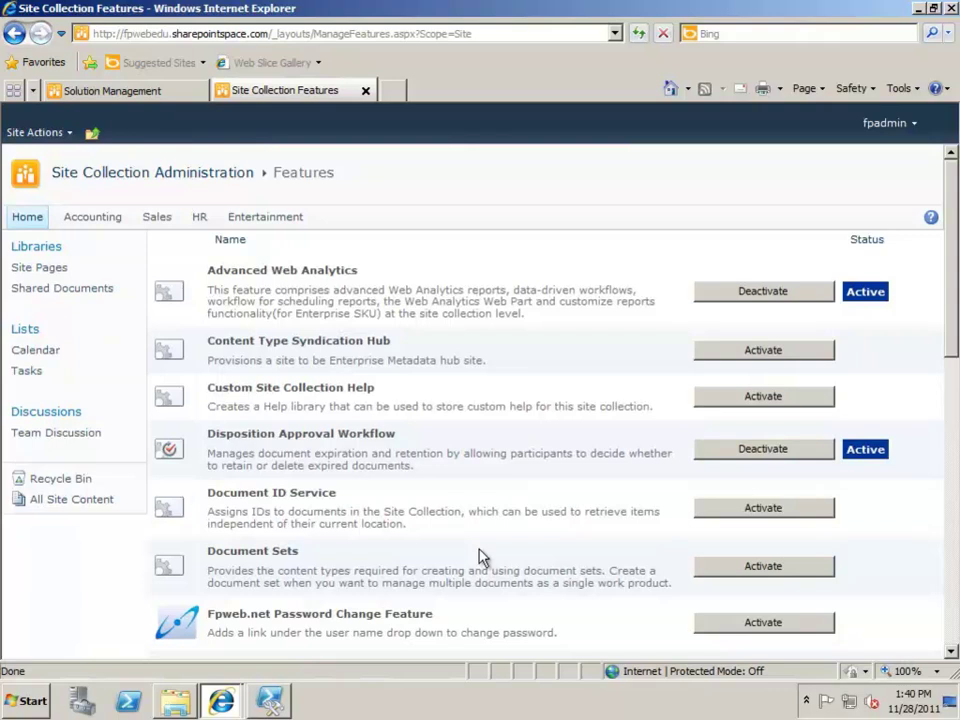
click(816, 624)
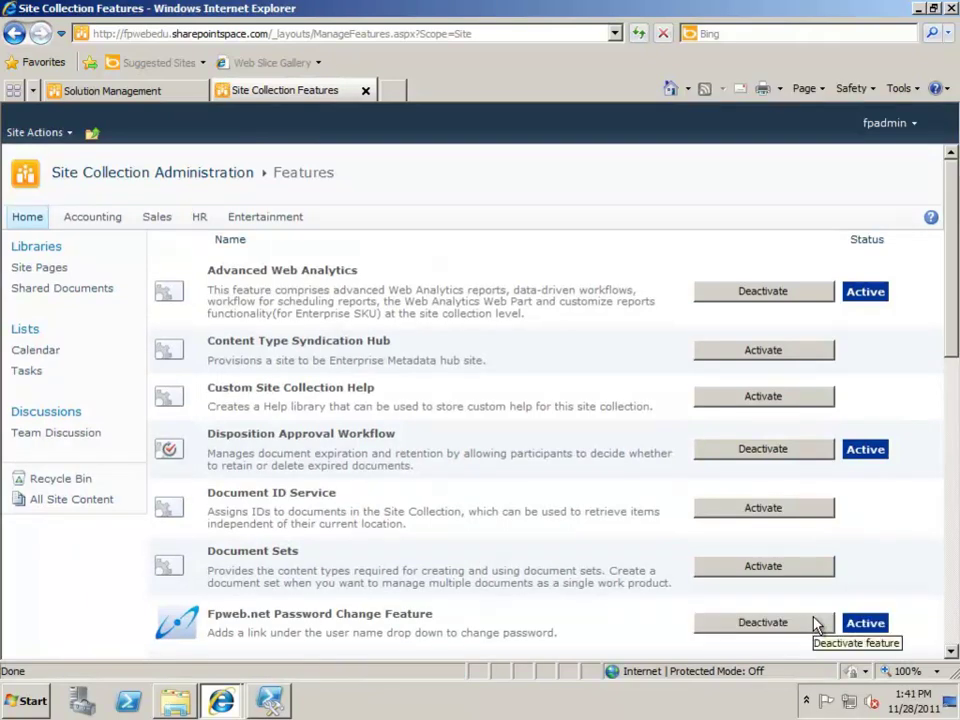
Step: Return to the site's home page and check the account menu for the Change Password entry
click(28, 218)
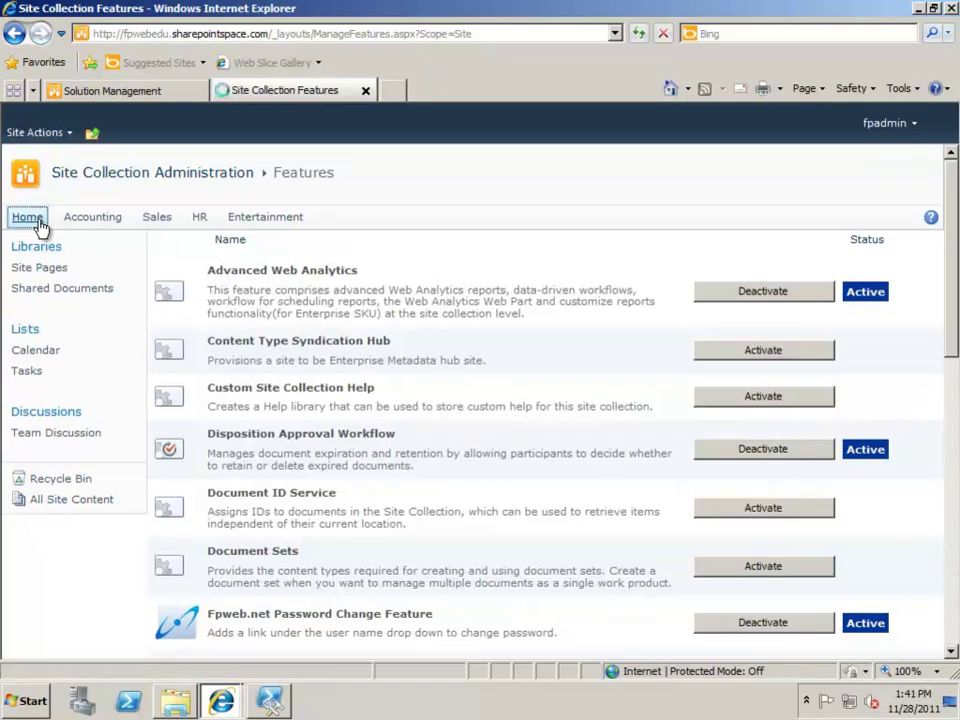
click(899, 126)
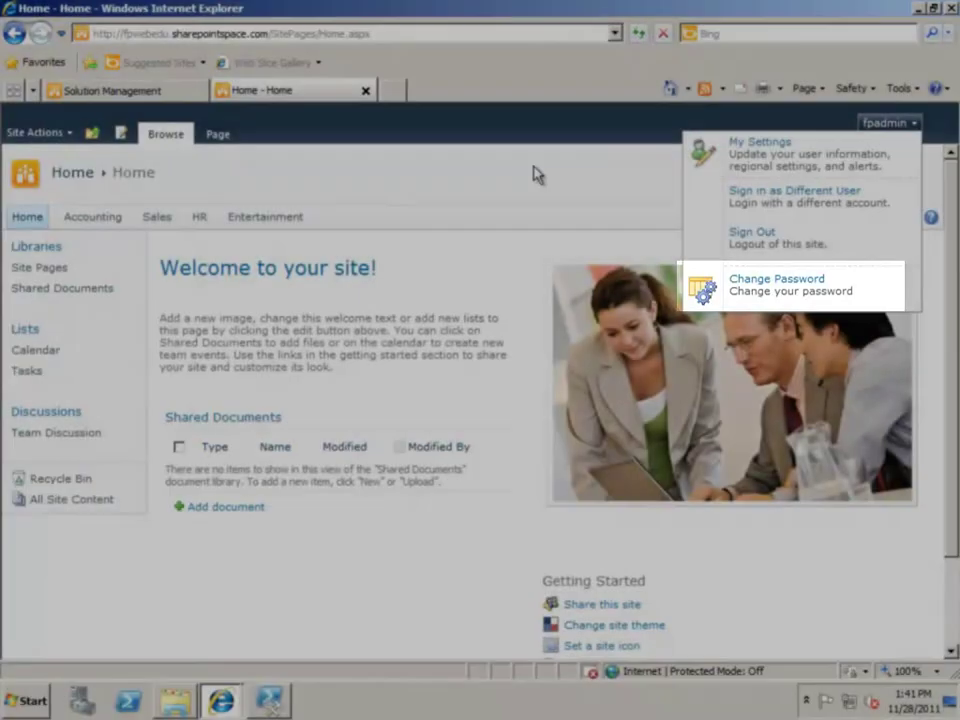
click(536, 175)
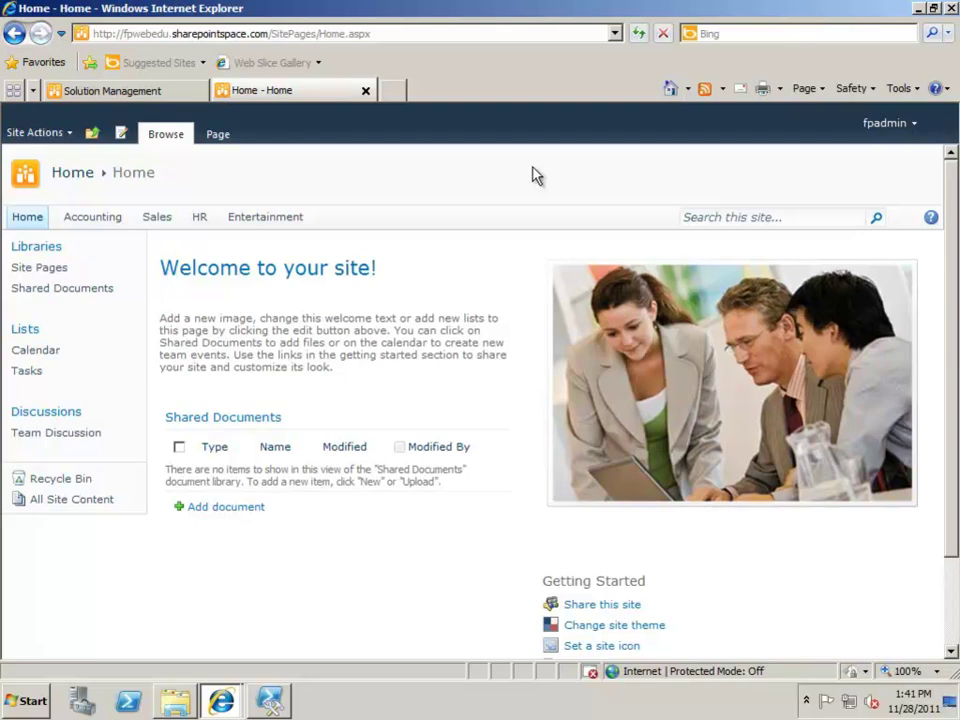
Step: Deactivate the Fpweb.net Password Change Feature in the site collection features and confirm the deactivation
click(52, 132)
click(57, 516)
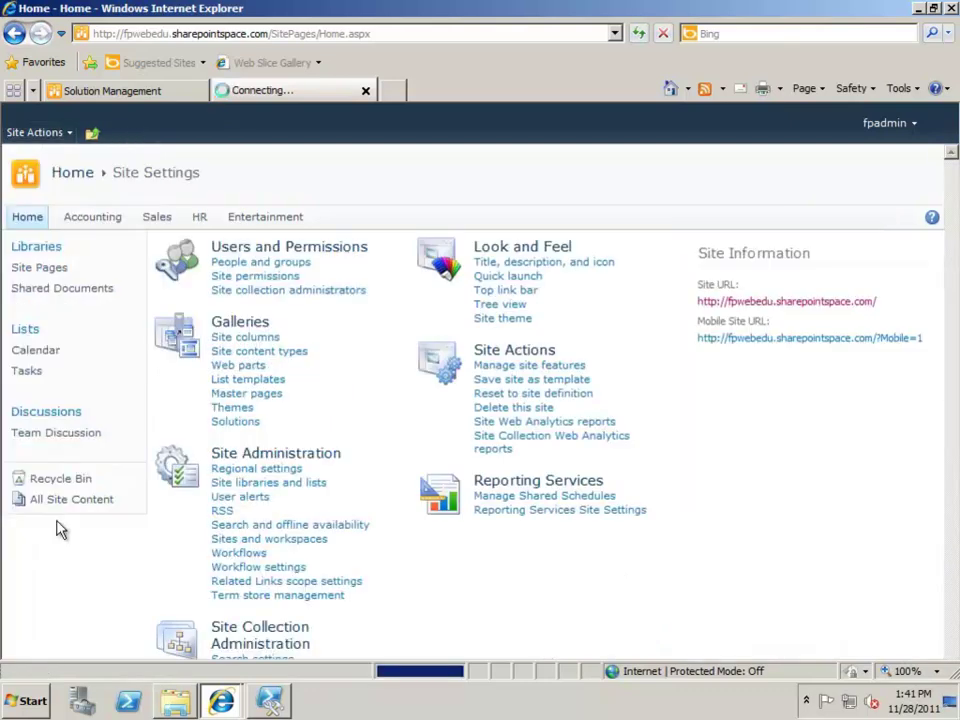
scroll(452, 591, down, 5)
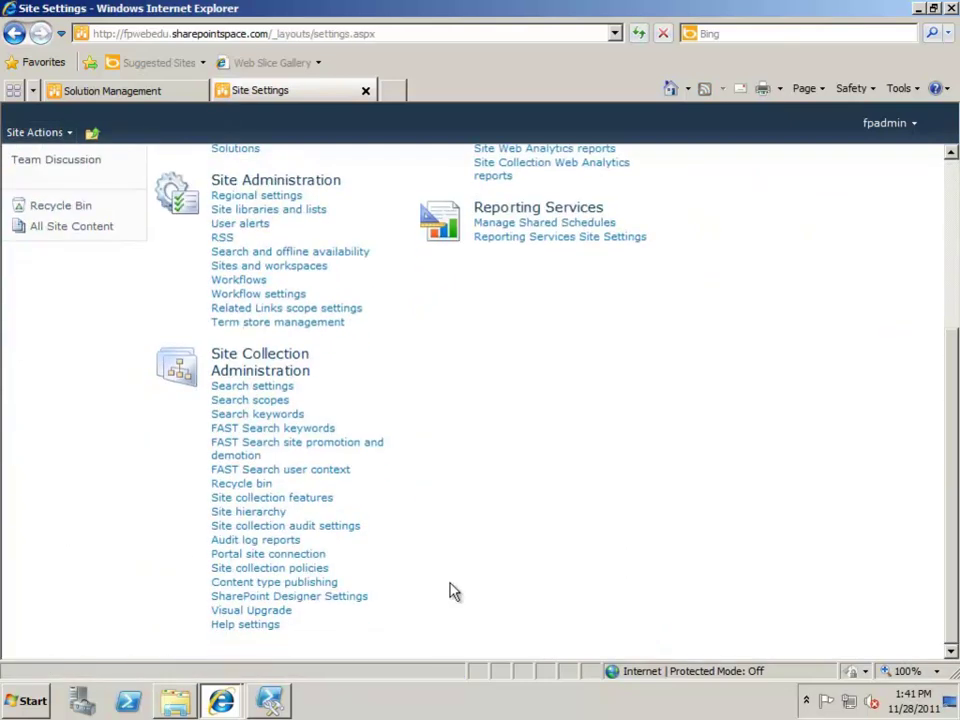
click(320, 510)
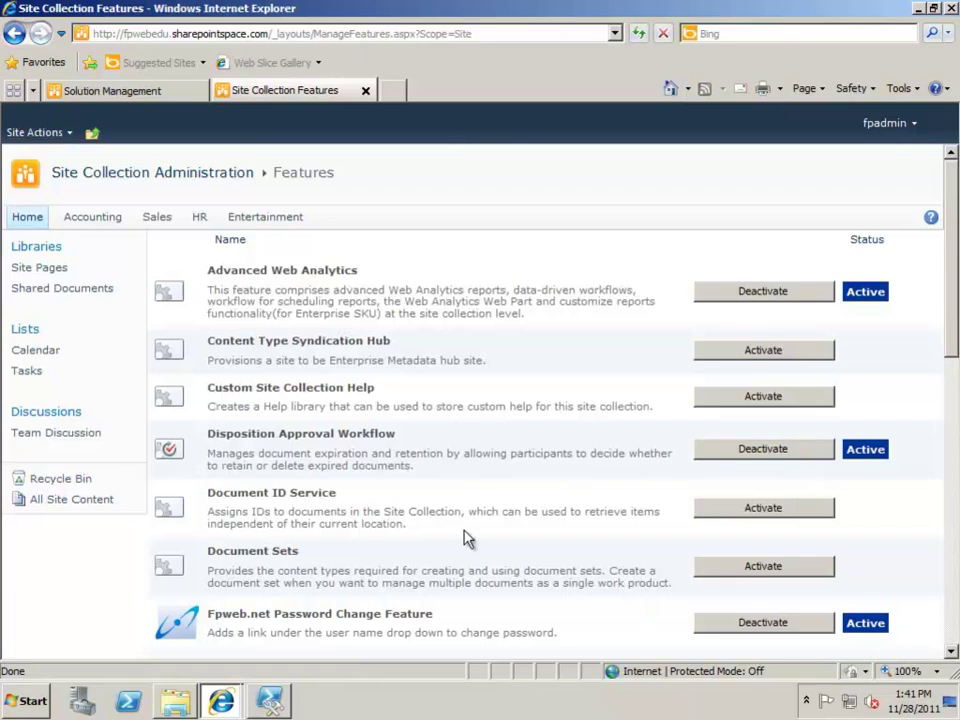
click(745, 625)
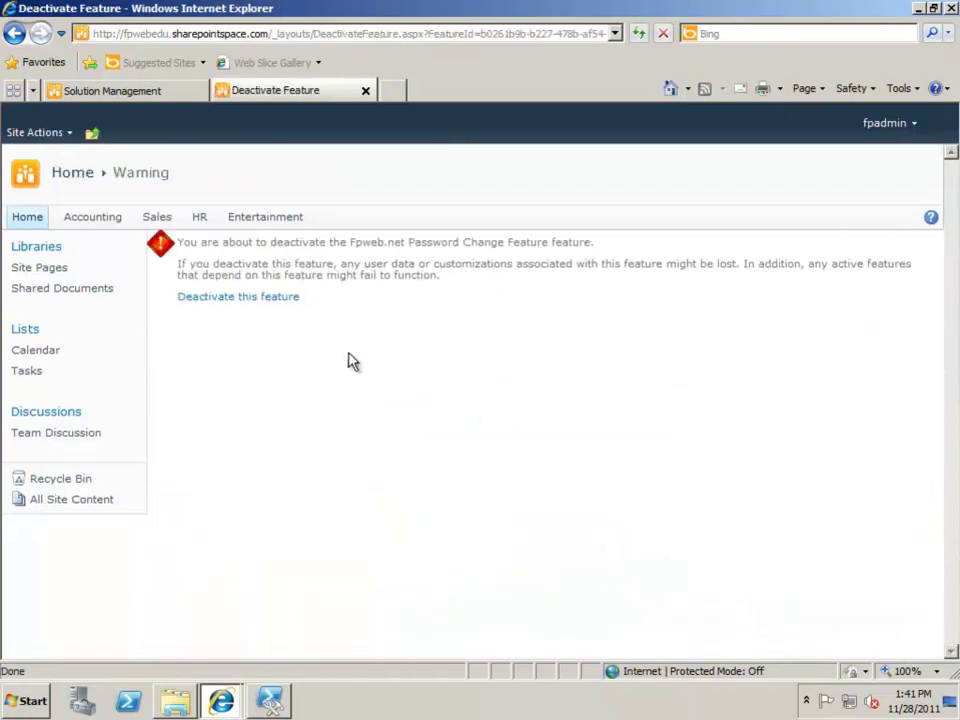
click(265, 298)
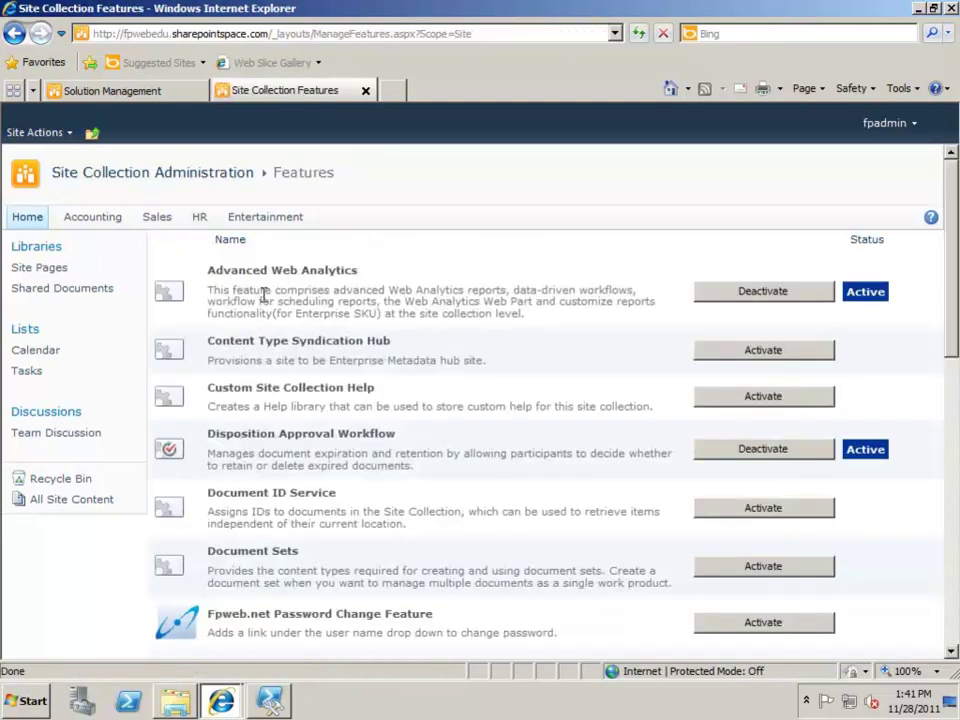
Step: Retract the farm solution fpweb.shared.passwordchange.wsp in Central Administration's solution management with the Now schedule
click(136, 92)
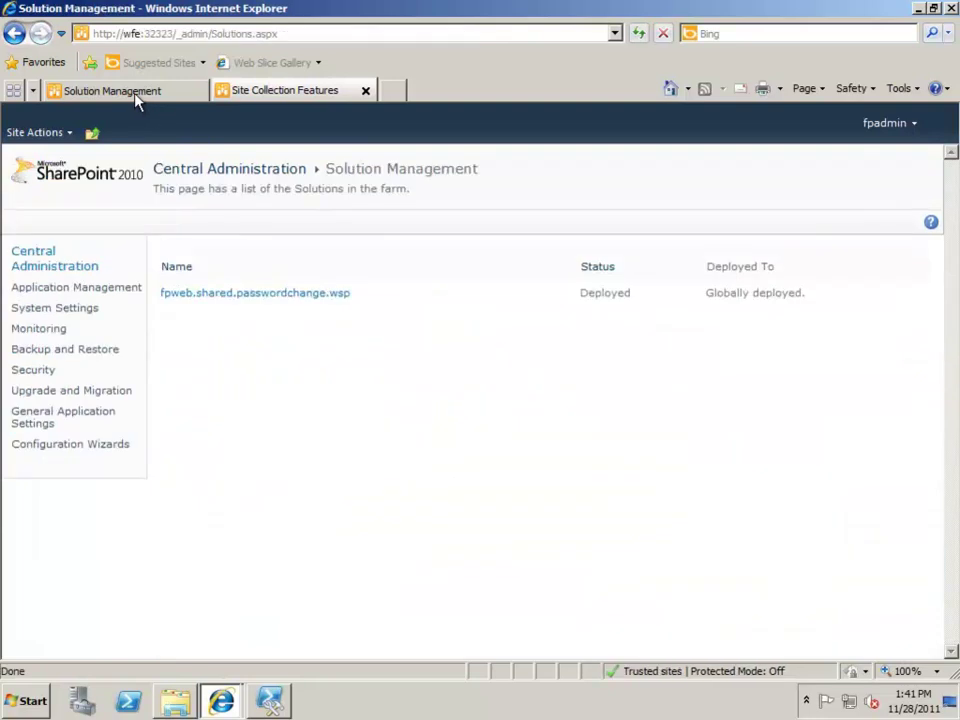
click(280, 296)
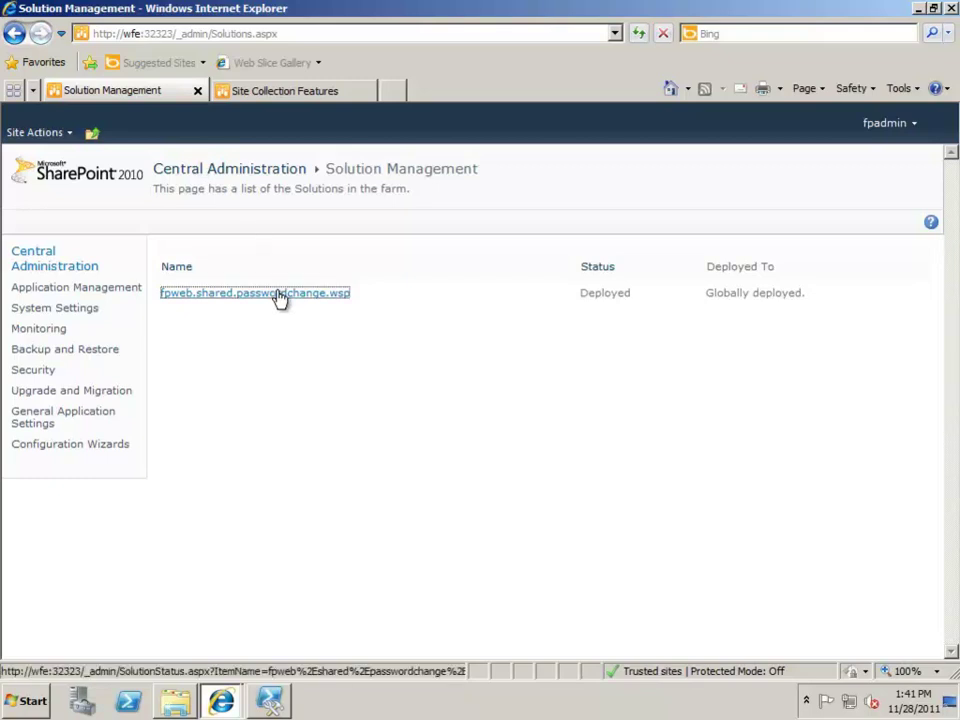
click(226, 280)
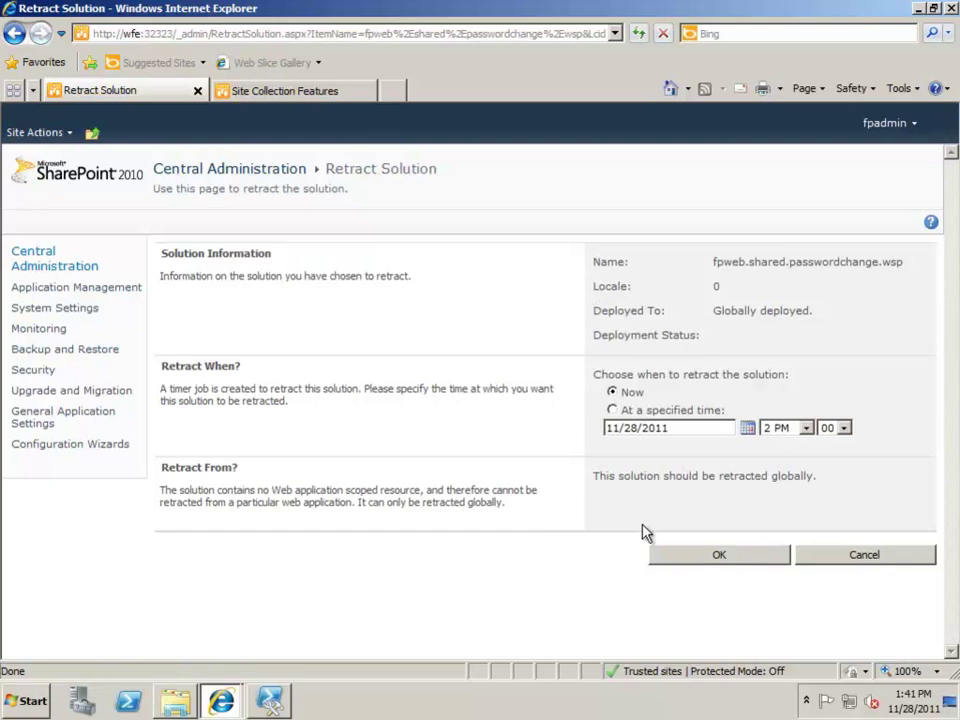
click(719, 555)
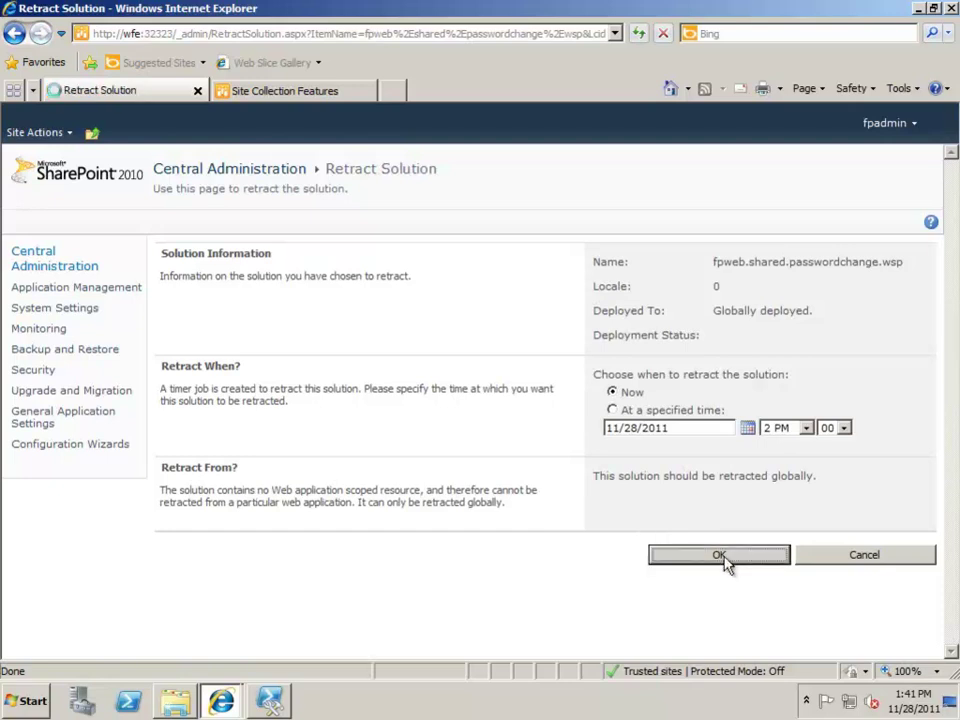